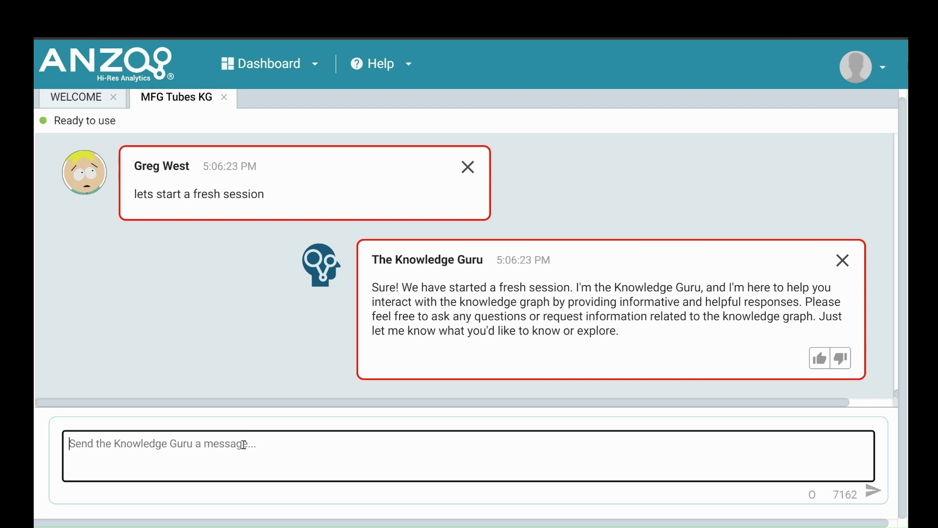
pyautogui.write('Show ')
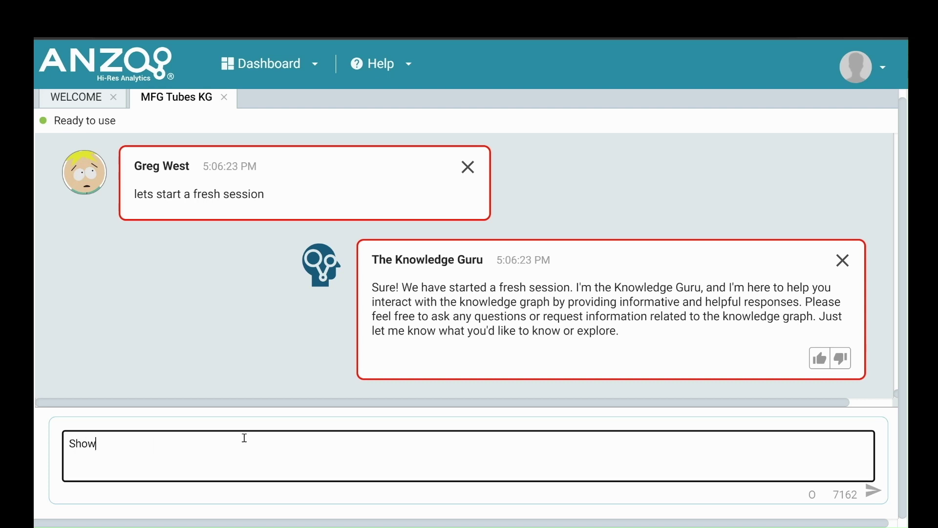
pyautogui.write('me the s')
pyautogui.write('ensor tempe')
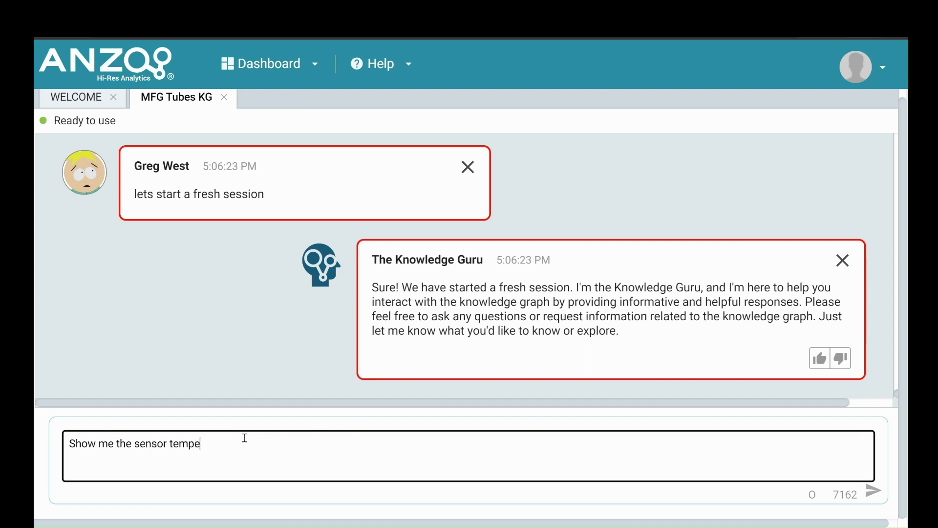
pyautogui.write('ratures for TA-06188')
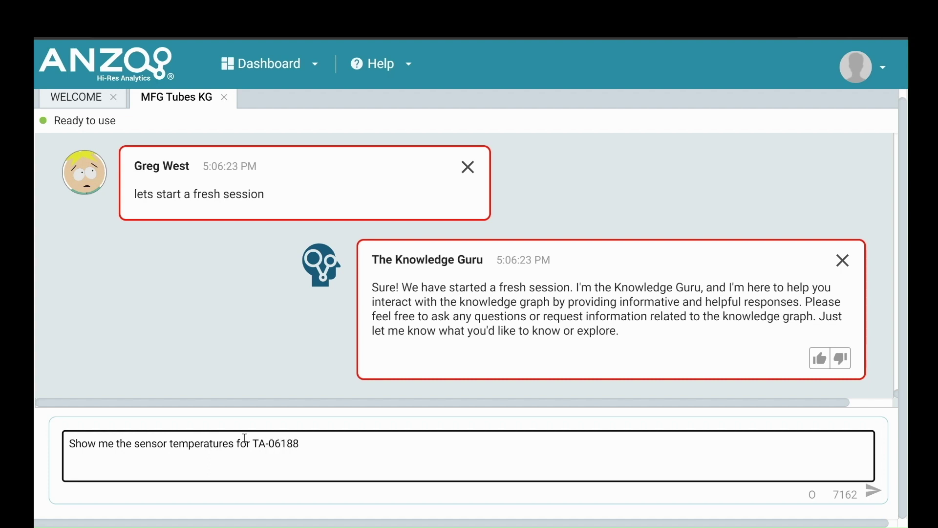
# Send 'Show me the sensor temperatures for TA-06188' to the Knowledge Guru
pyautogui.press('Return')
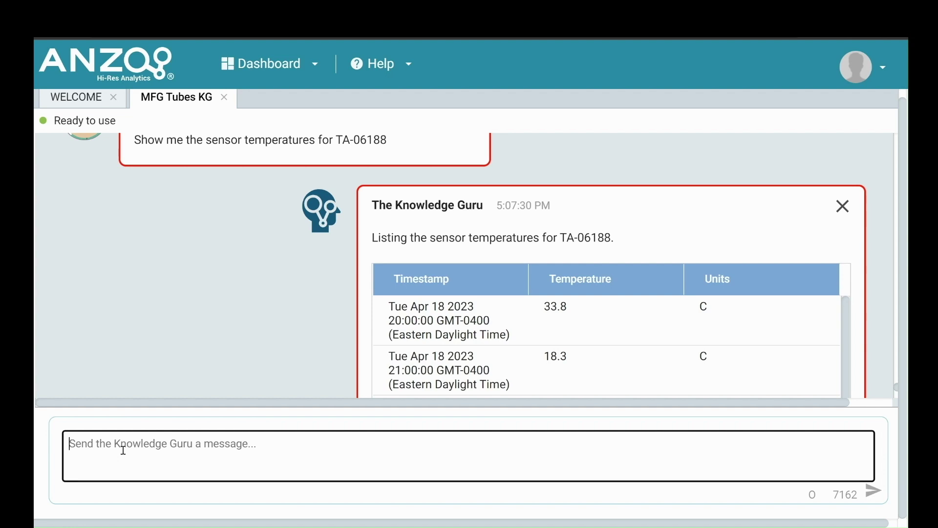
pyautogui.write('Soft')
# Correct a typo and send 'Show me the logic used to produce this table'
pyautogui.press('BackSpace')
pyautogui.press('BackSpace')
pyautogui.press('BackSpace')
pyautogui.write('how')
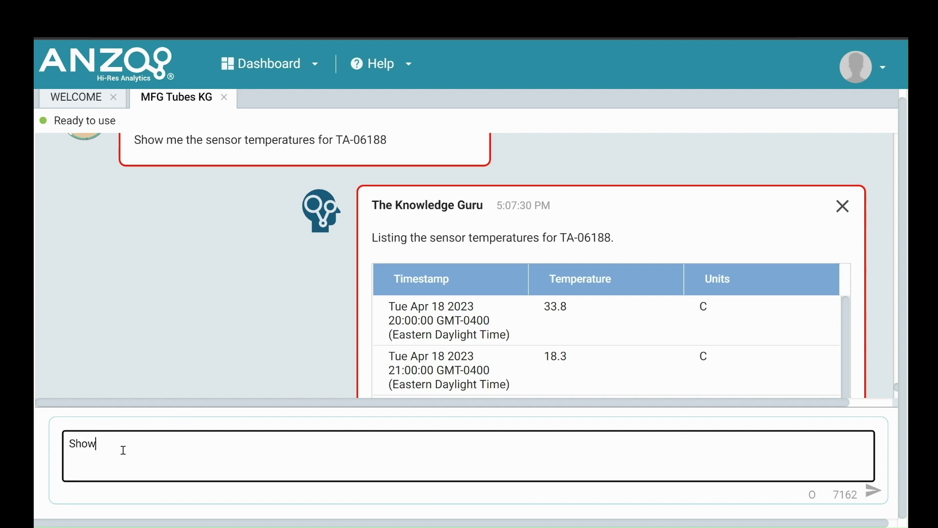
pyautogui.write(' me the logi')
pyautogui.write('c used to pro')
pyautogui.write('duce this table')
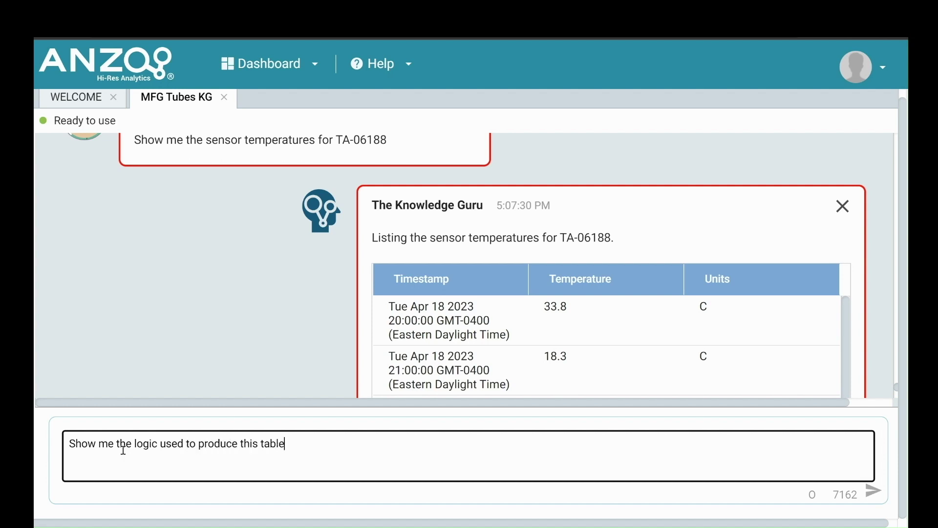
pyautogui.press('Return')
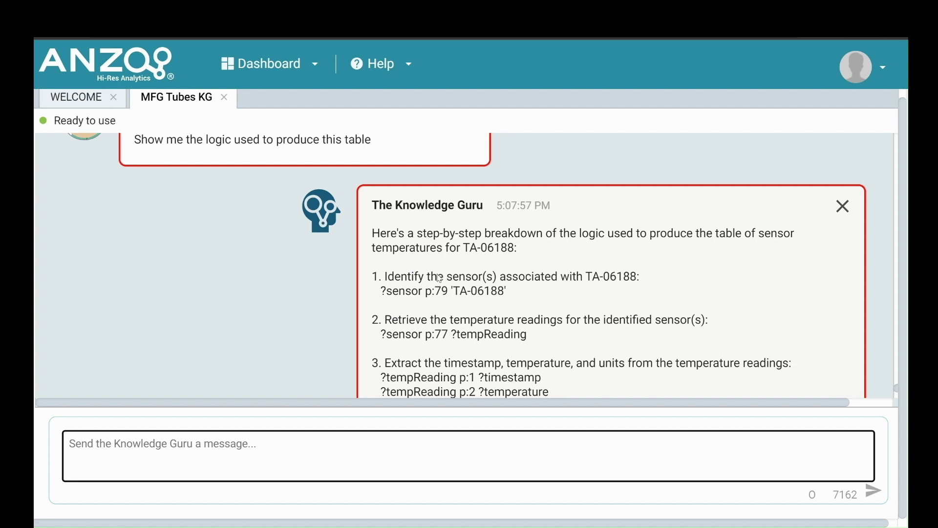
pyautogui.scroll(-3, 441, 280)
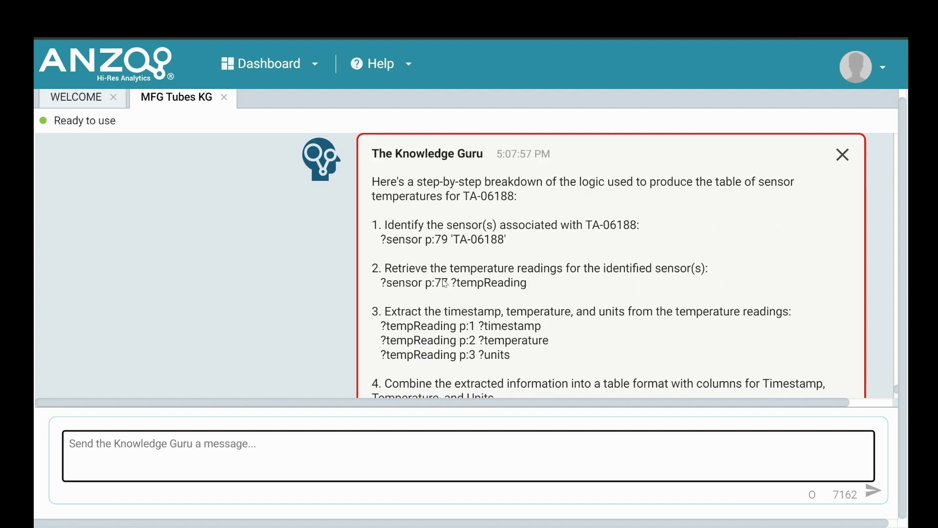
pyautogui.scroll(-3, 439, 279)
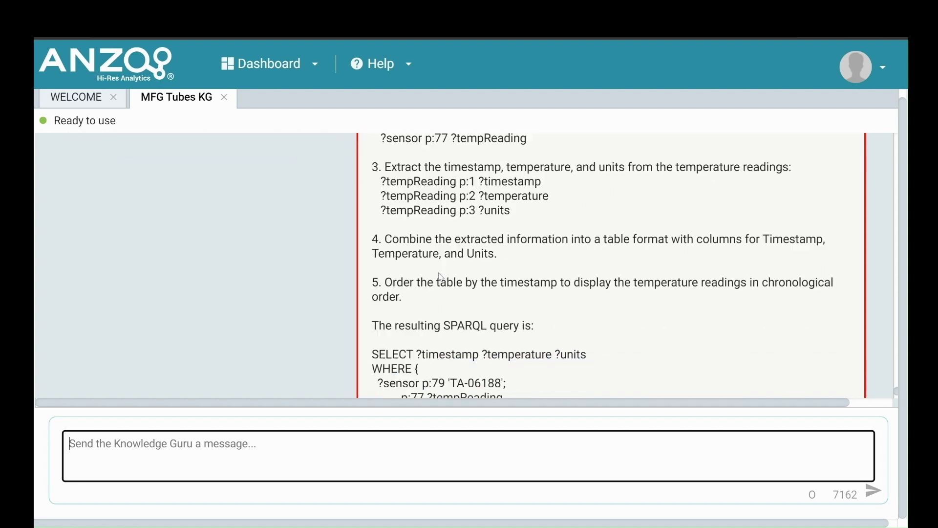
pyautogui.scroll(-3, 437, 274)
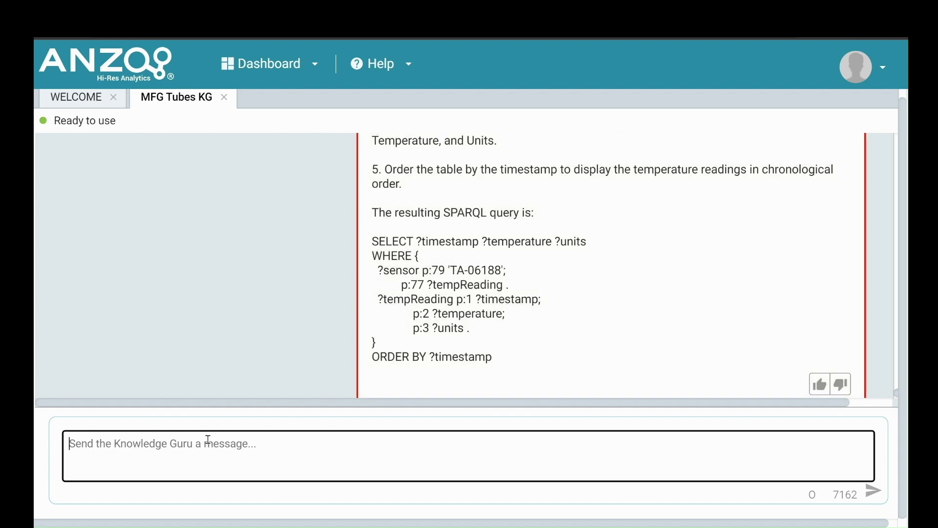
pyautogui.write('Let m')
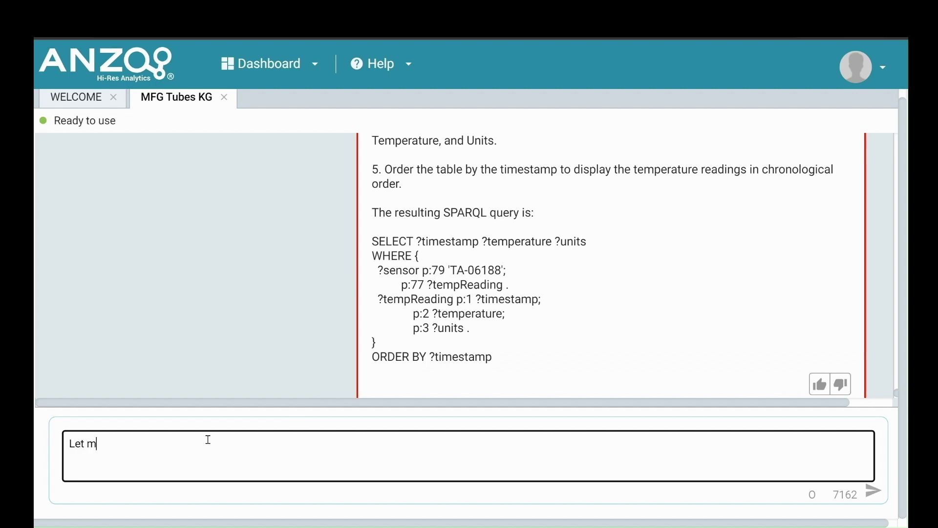
pyautogui.write('e se')
pyautogui.write('ee that')
# Fix typos and send 'Let me see that query again but with comments for every line'
pyautogui.press('BackSpace')
pyautogui.press('BackSpace')
pyautogui.press('BackSpace')
pyautogui.press('BackSpace')
pyautogui.press('BackSpace')
pyautogui.press('BackSpace')
pyautogui.write('that query again but t')
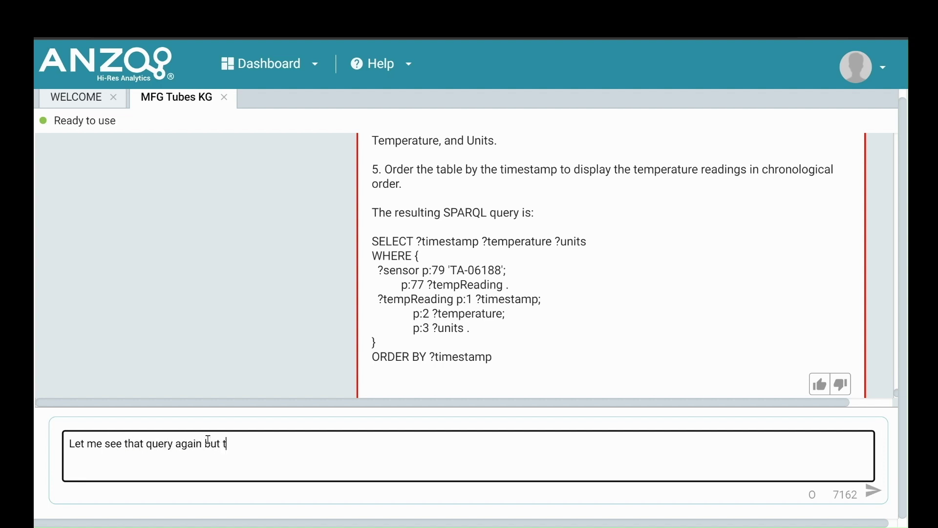
pyautogui.press('BackSpace')
pyautogui.write('with commet')
pyautogui.write('ns')
pyautogui.press('BackSpace')
pyautogui.press('BackSpace')
pyautogui.press('BackSpace')
pyautogui.write('nts for')
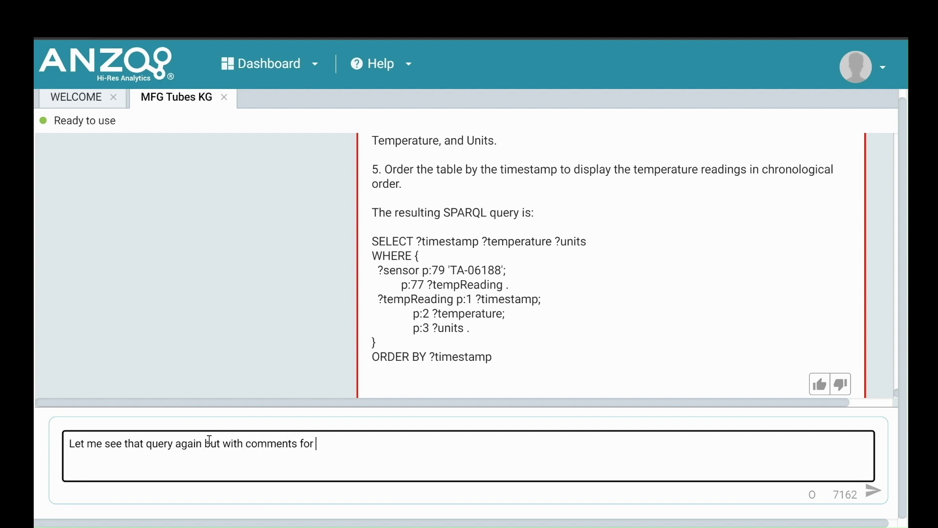
pyautogui.write(' every line')
pyautogui.press('Return')
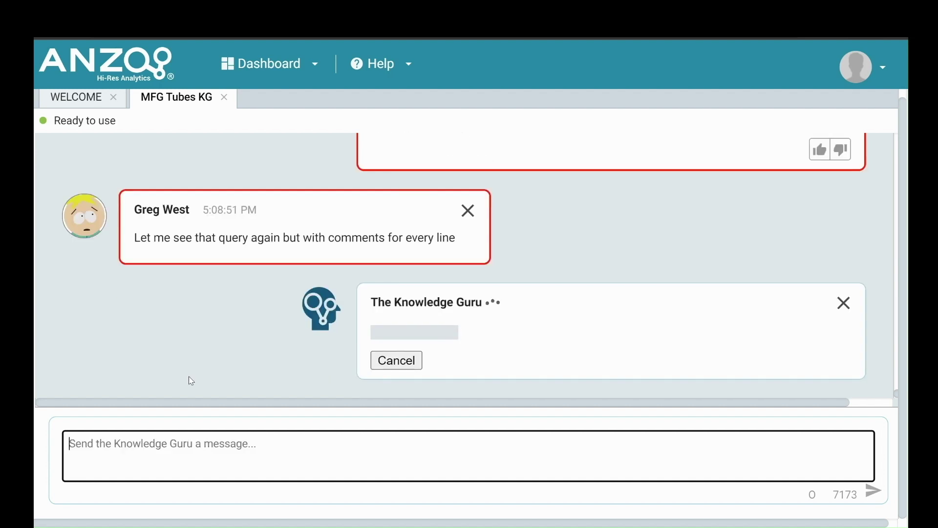